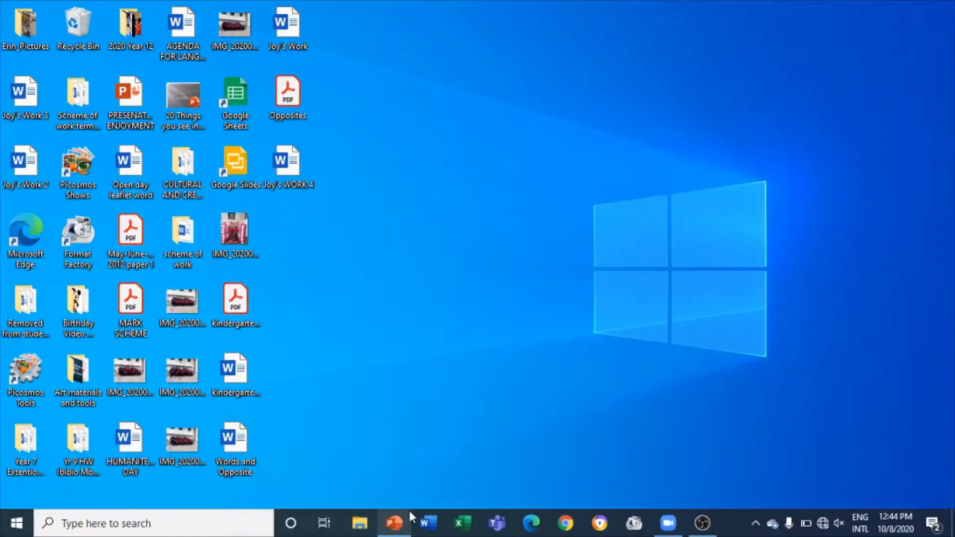
Launch the Camera app from the Start menu's app list to show the live webcam view
mouse_move(411, 518)
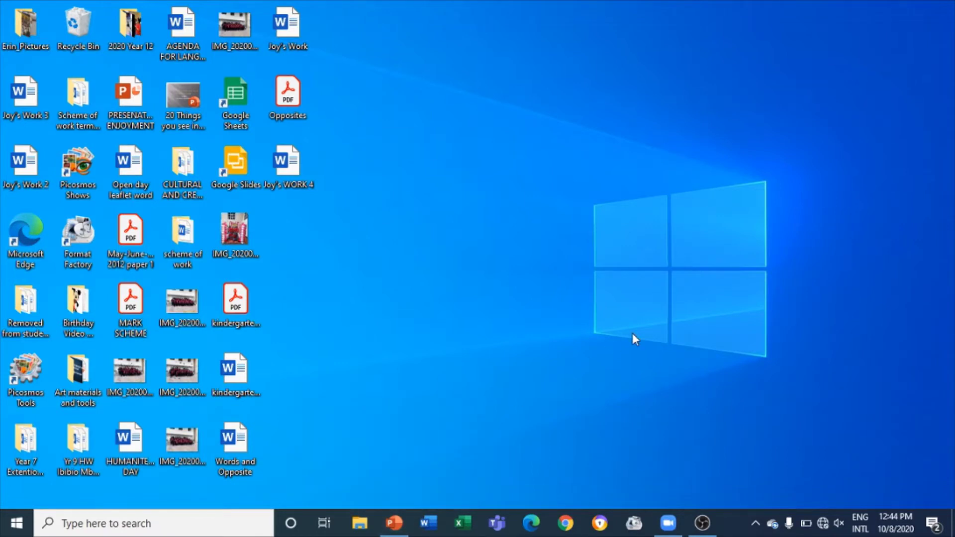
key("super")
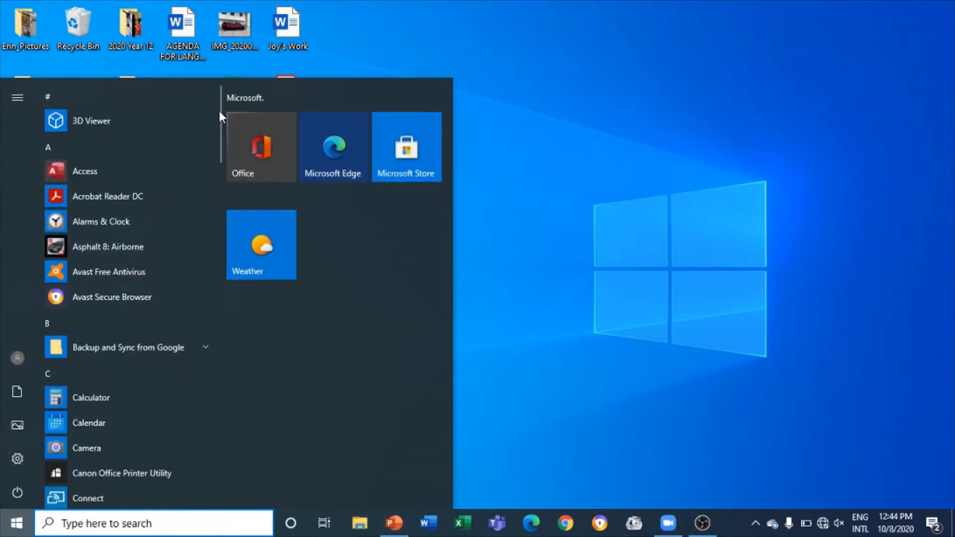
scroll(135, 174, "down", 5)
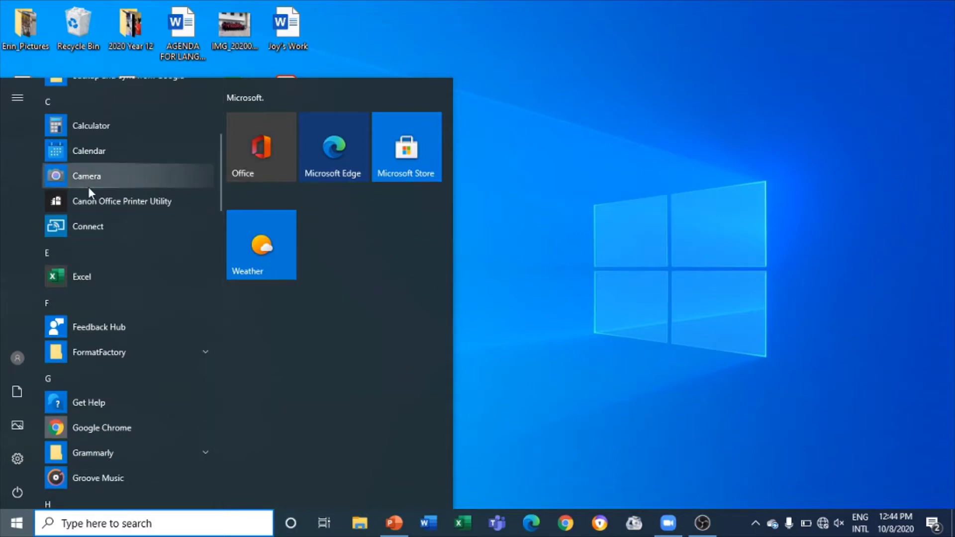
left_click(121, 177)
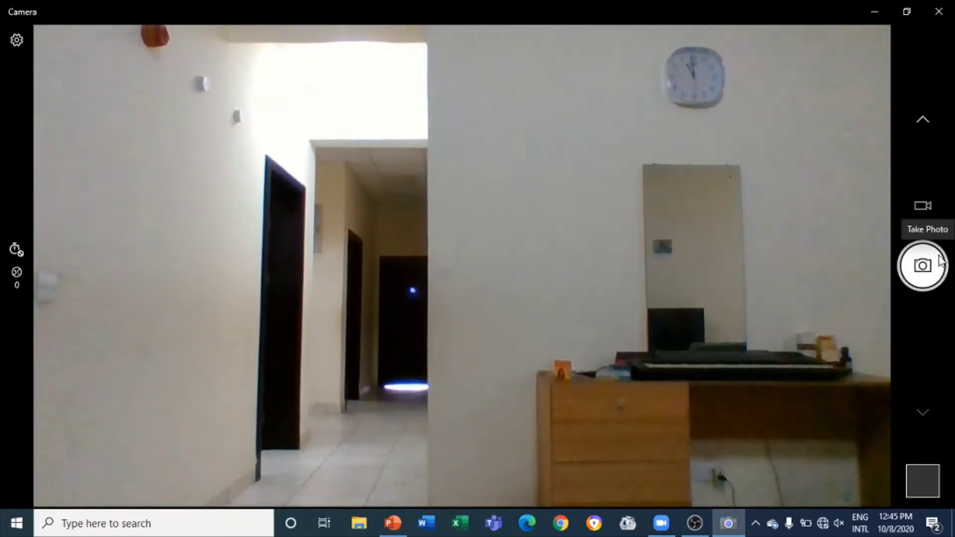
Snap a photo of the empty room and open it in the photo viewer
left_click(941, 261)
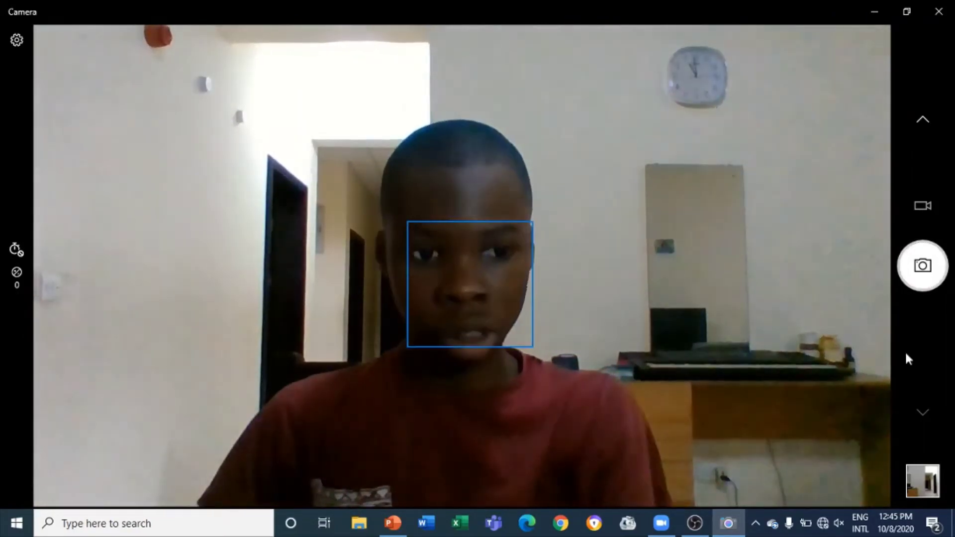
left_click(916, 476)
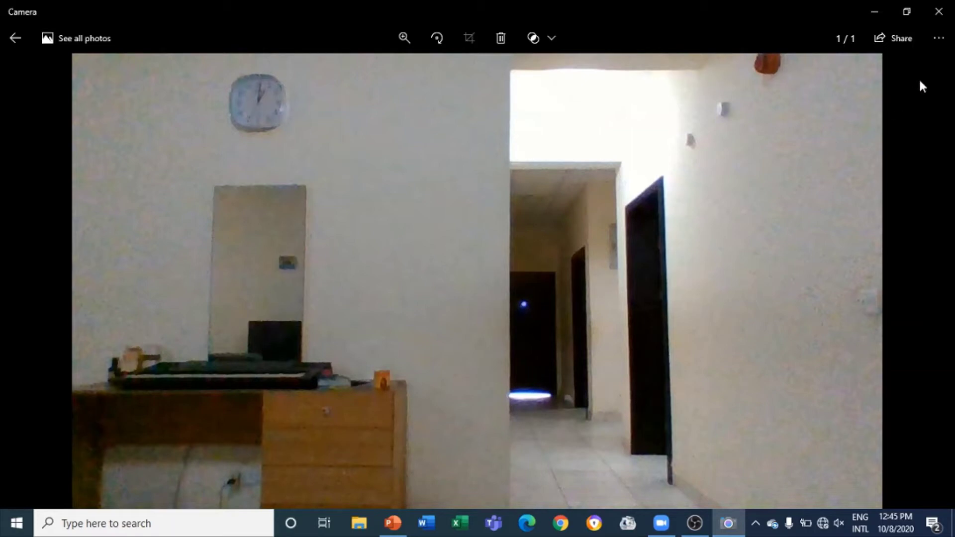
Open the photo's Camera Roll folder and rename the WIN_20201008 photo to 'Blured Background'
left_click(929, 41)
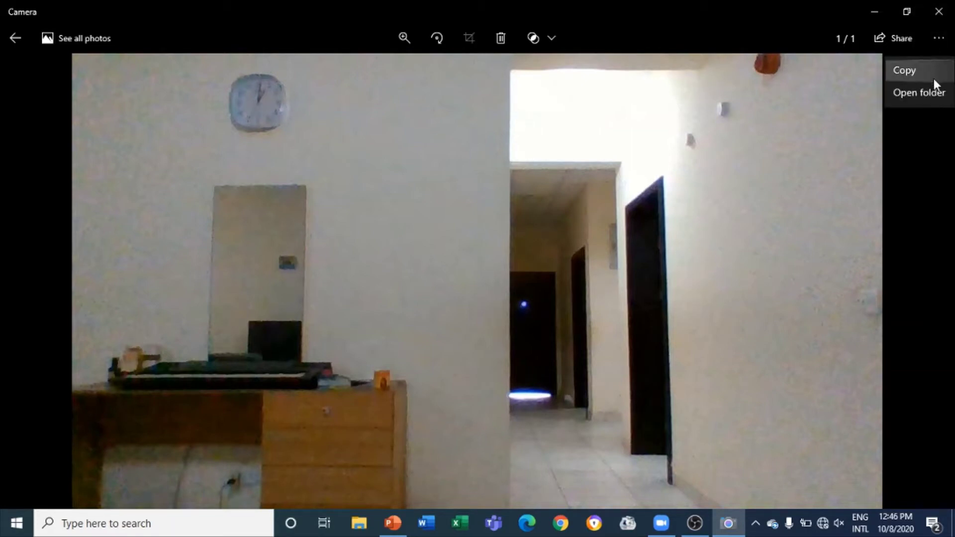
left_click(930, 92)
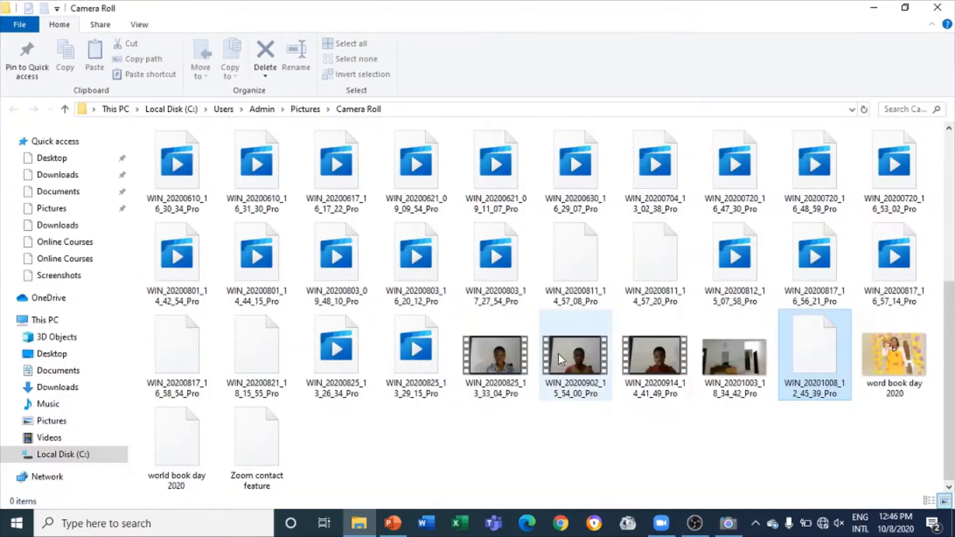
left_click(728, 523)
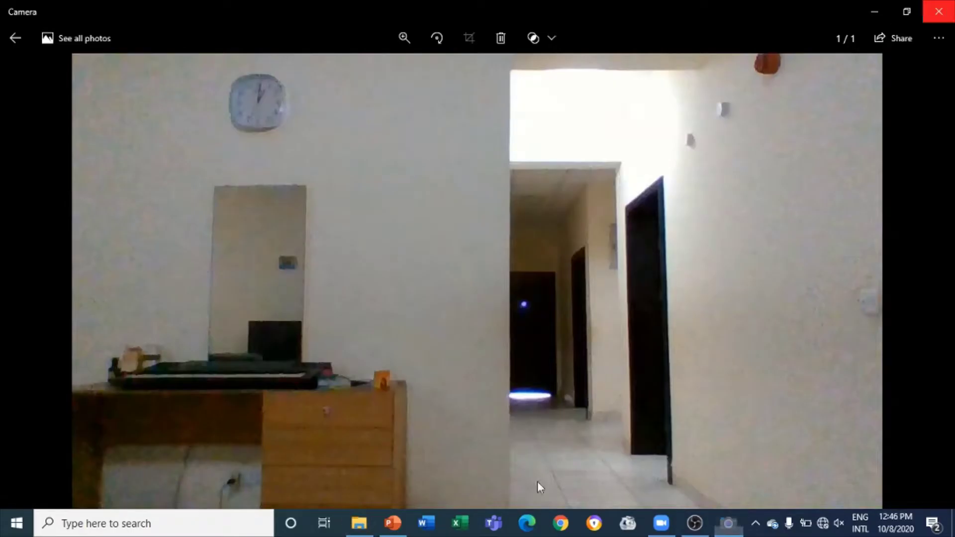
left_click(947, 7)
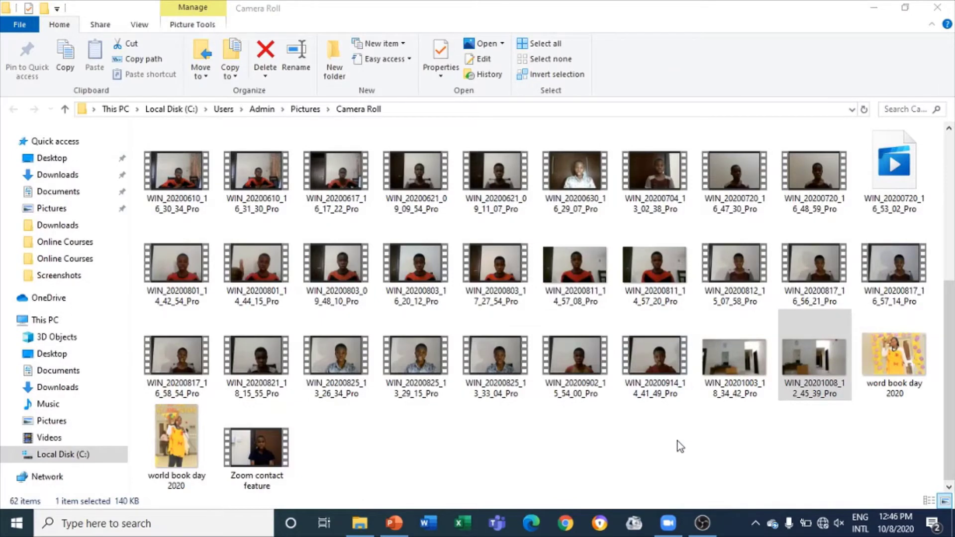
double_click(811, 367)
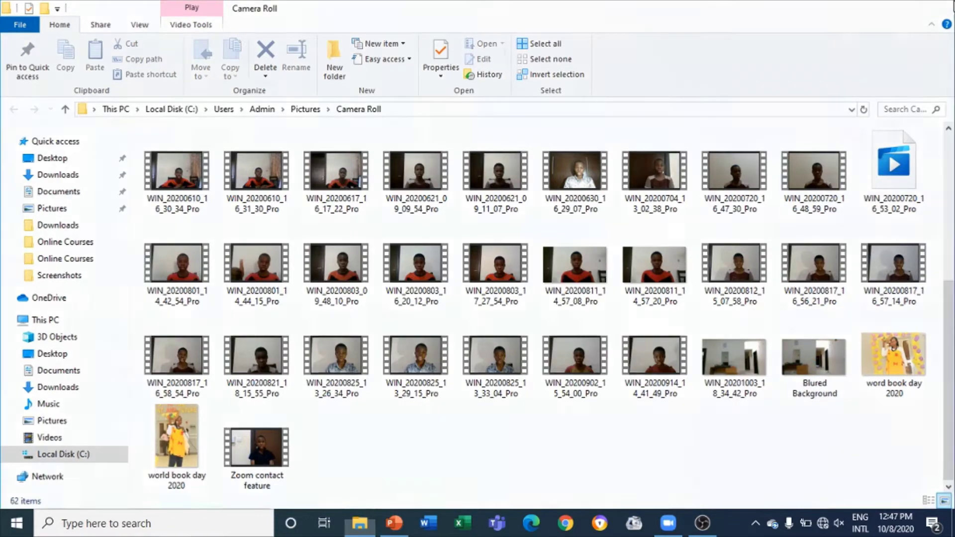
key("super+d")
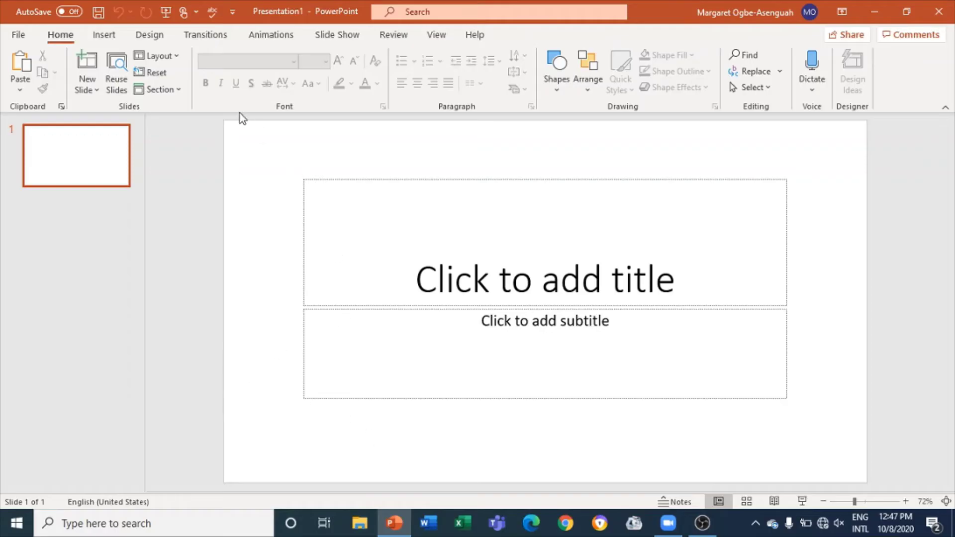
Give the slide a Blank layout and browse this device's Camera Roll for a picture
left_click(172, 56)
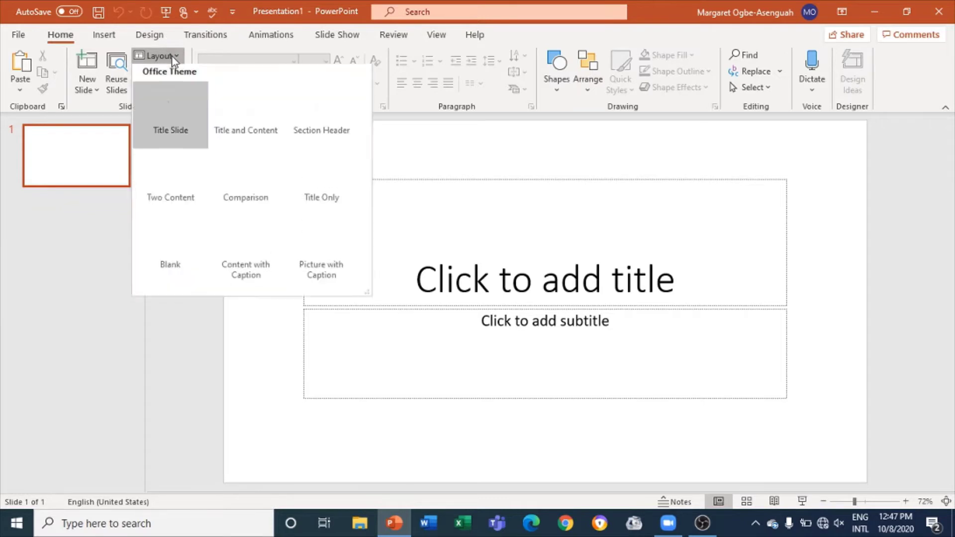
left_click(155, 235)
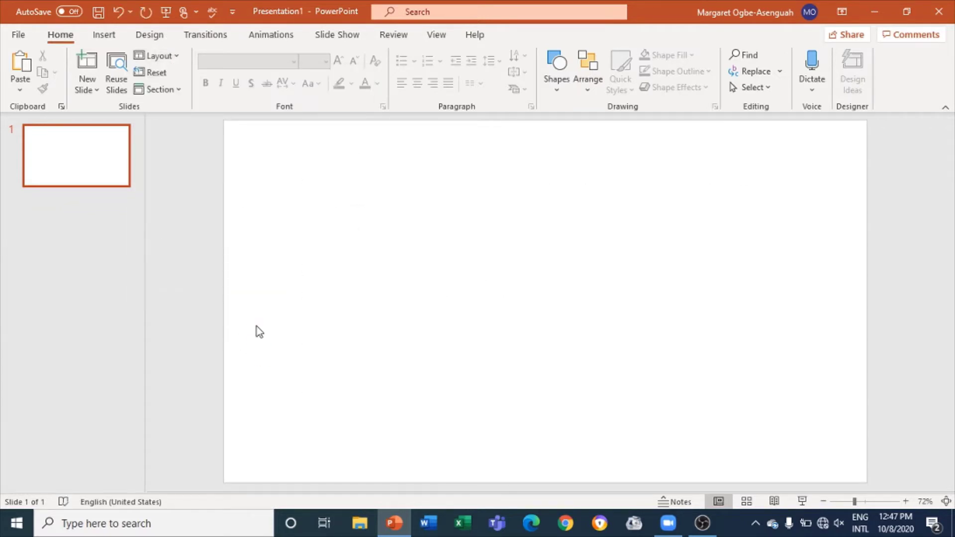
left_click(106, 40)
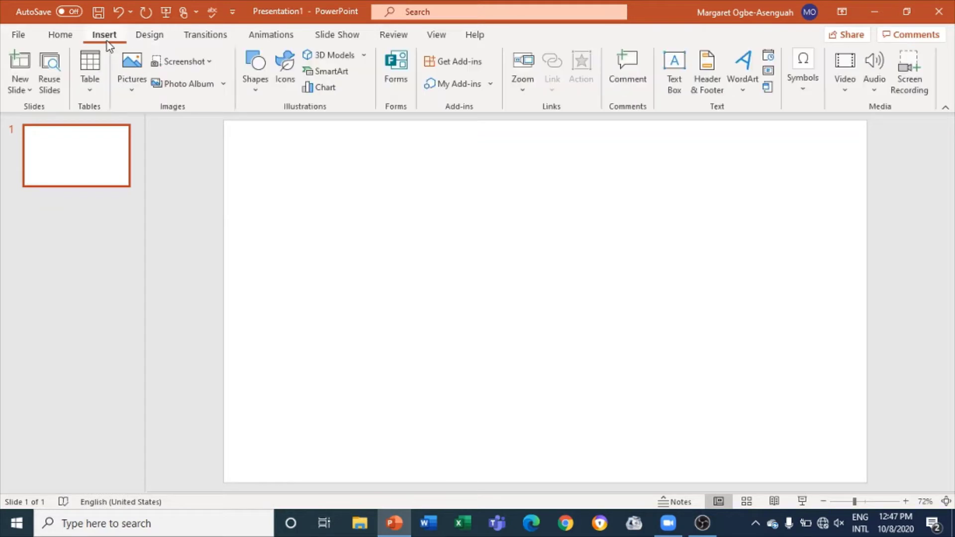
left_click(133, 92)
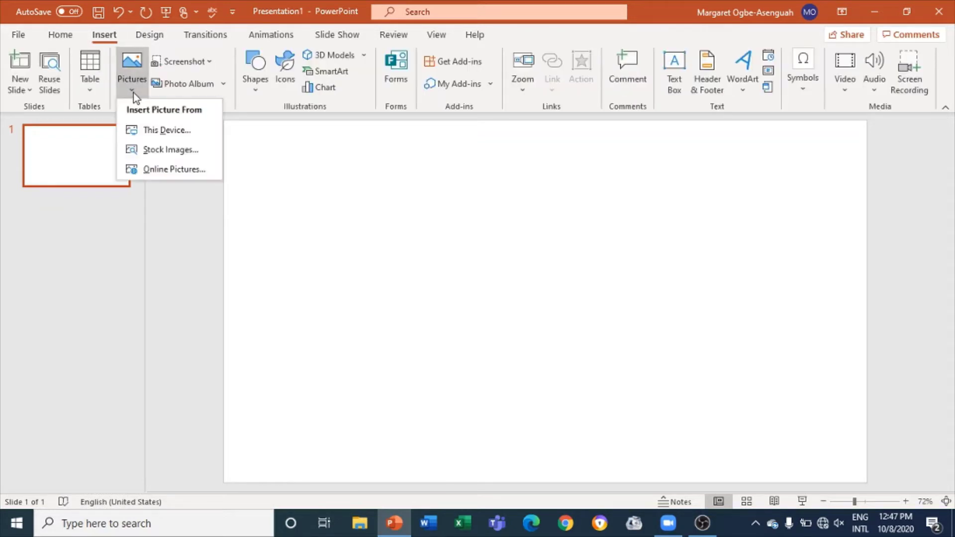
left_click(148, 129)
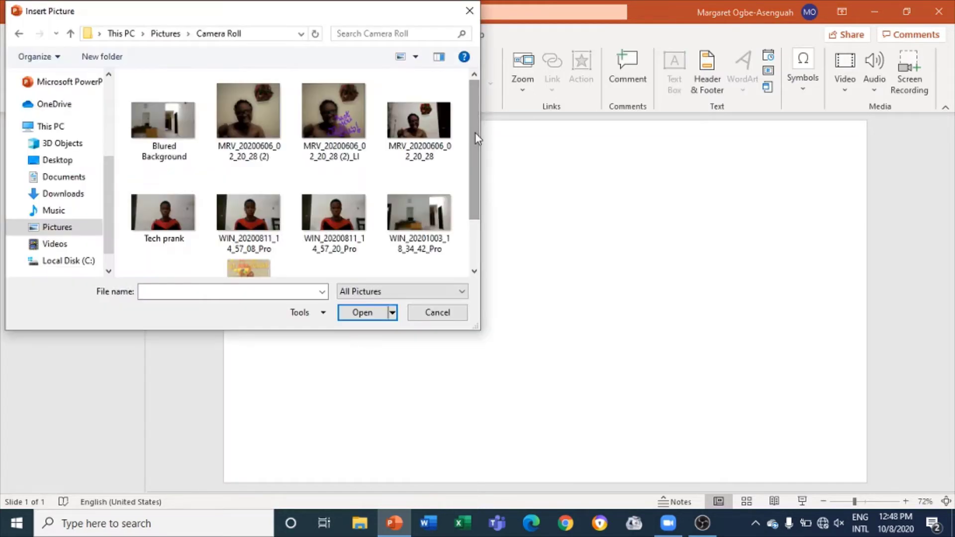
Insert the 'Blured Background' photo so it fills the slide at 7.5" by 13.33", then reselect it
left_click(168, 124)
left_click(355, 315)
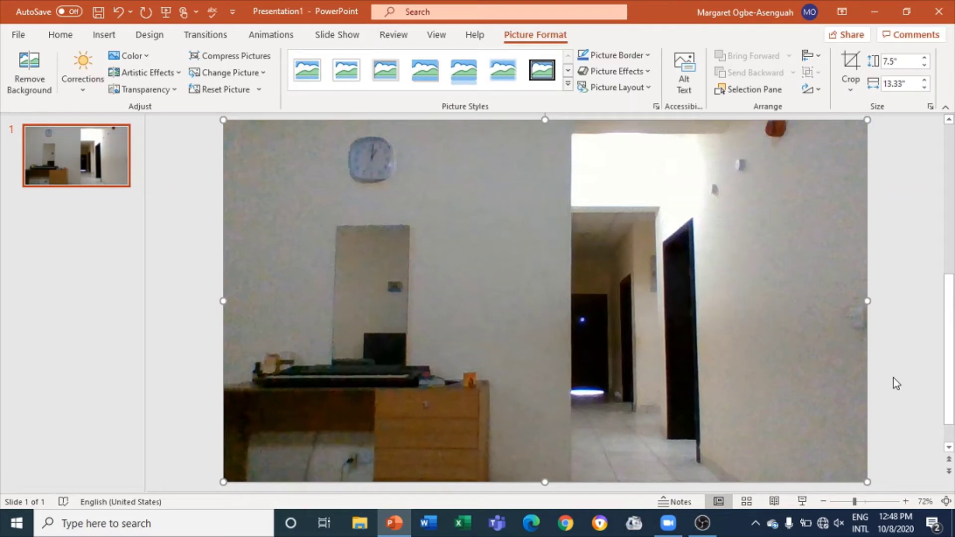
left_click(118, 249)
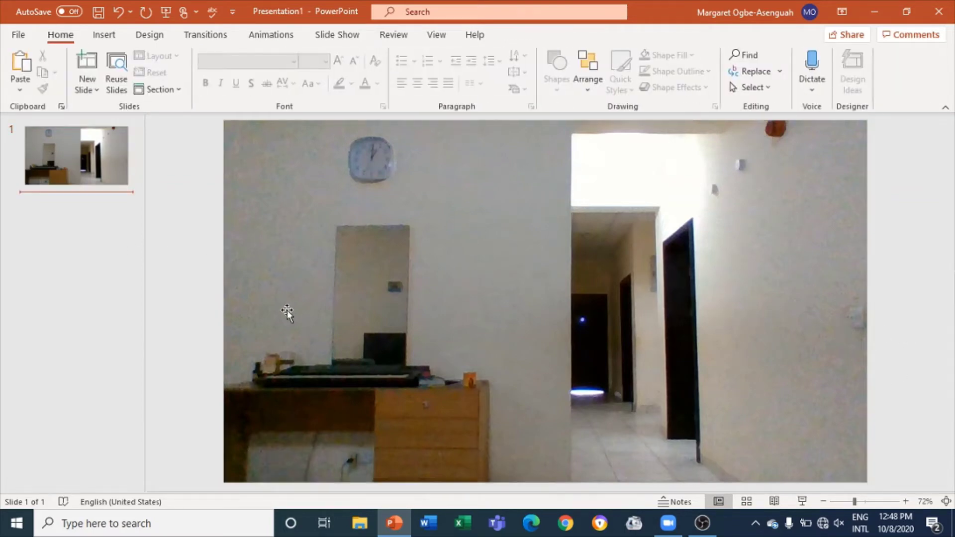
left_click(313, 303)
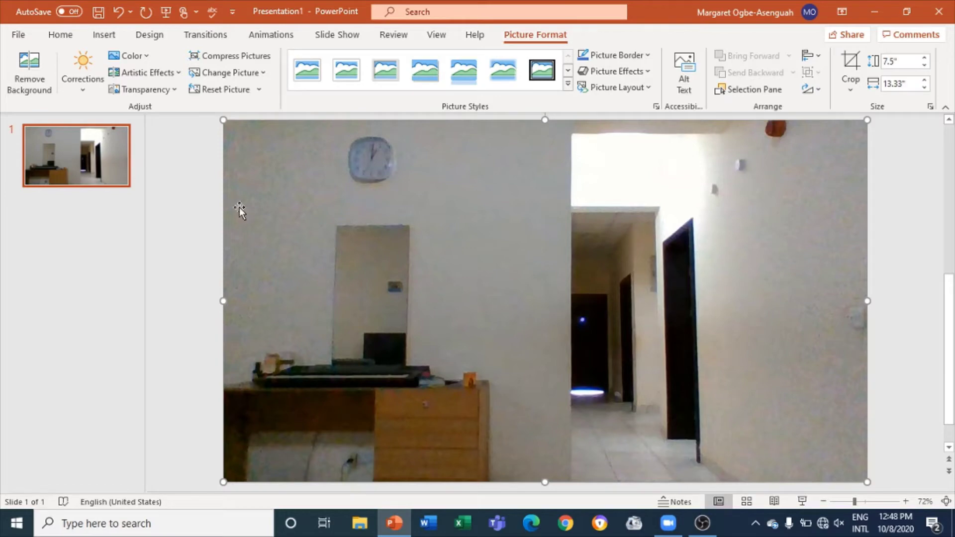
Apply the Blur artistic effect to the room photo, undoing an accidental move of it
left_click(179, 76)
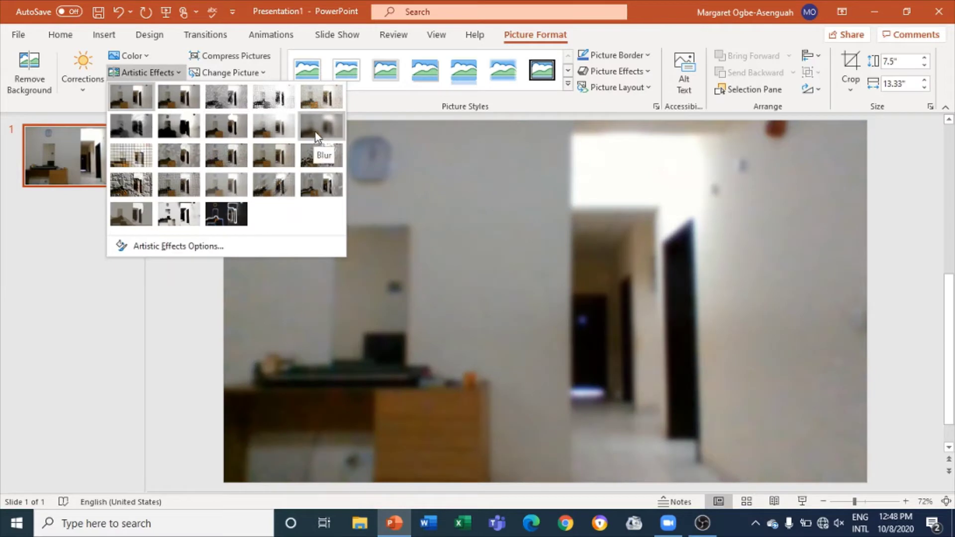
left_click(315, 133)
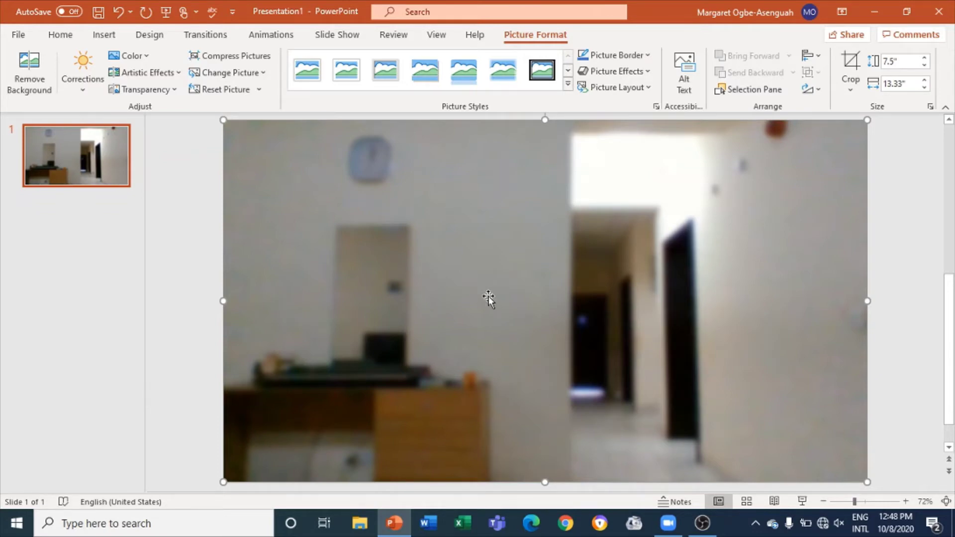
right_click(415, 292)
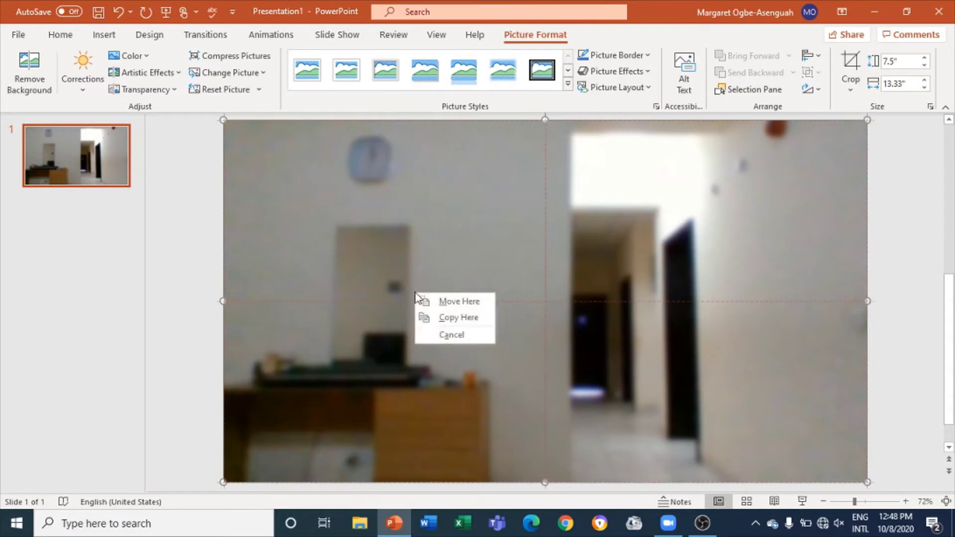
left_click(441, 231)
right_click(440, 231)
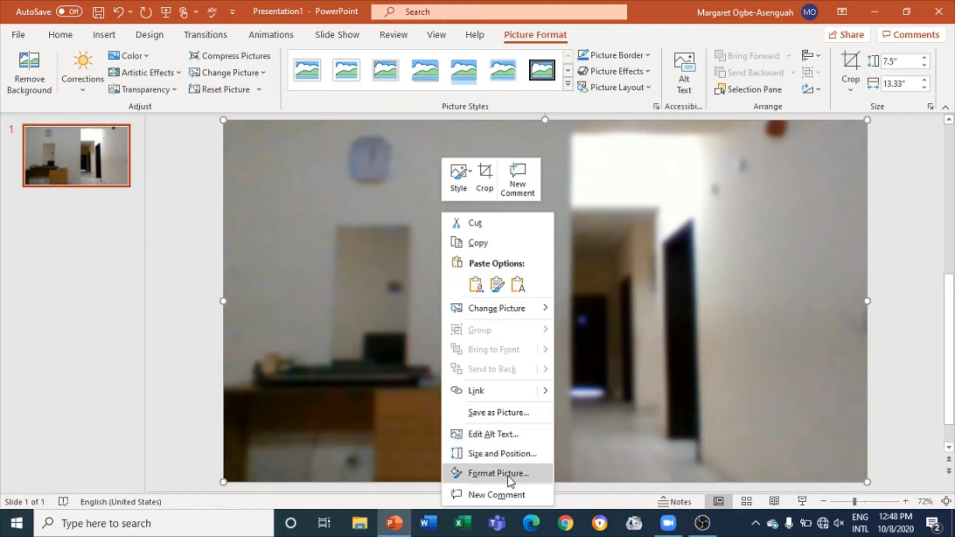
In Format Picture's Artistic Effects, apply Blur and try the radius slider, leaving it at 10
left_click(509, 476)
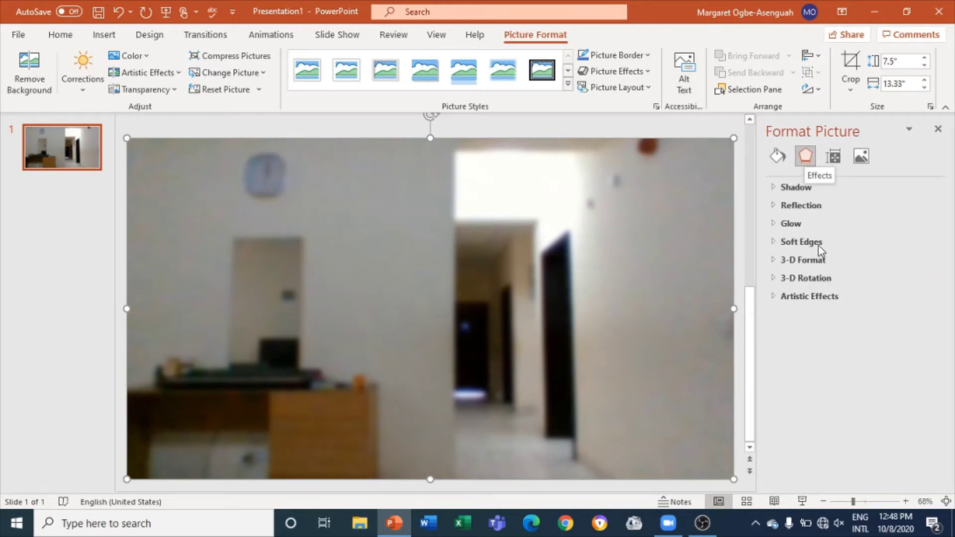
left_click(790, 299)
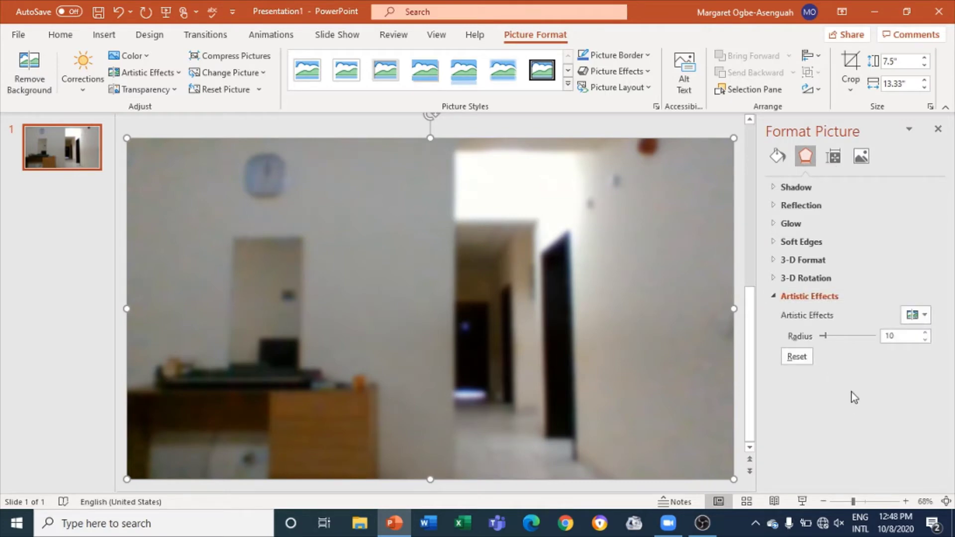
left_click(925, 315)
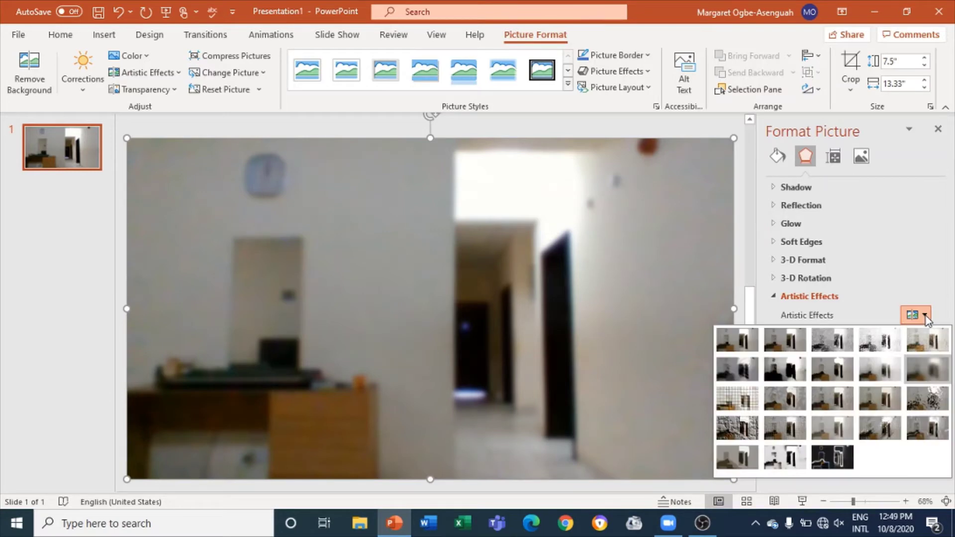
left_click(922, 374)
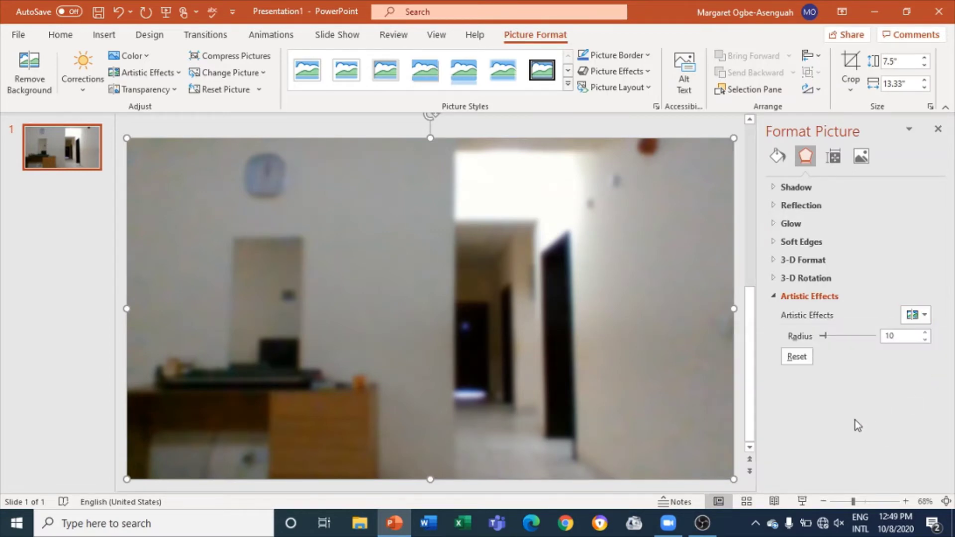
left_click_drag(825, 339, 842, 336)
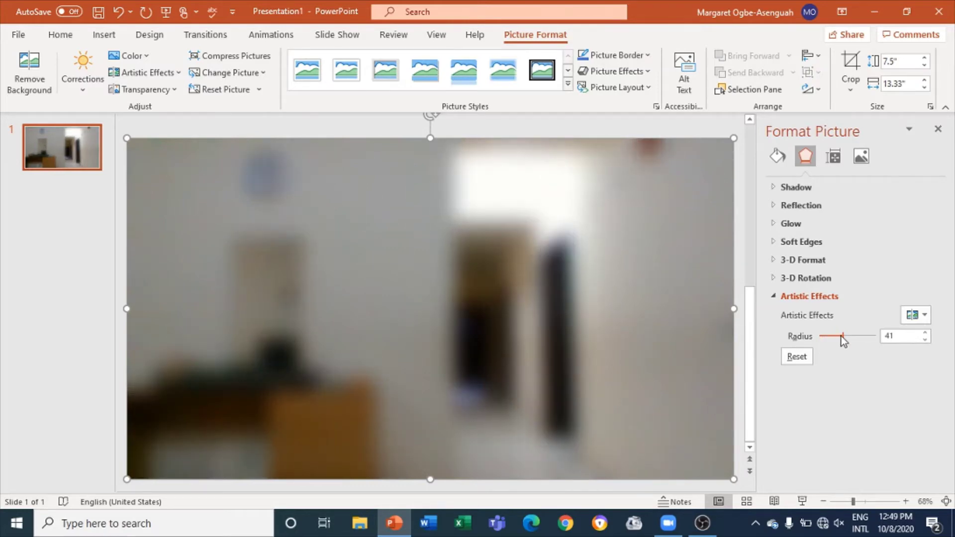
left_click_drag(844, 337, 824, 337)
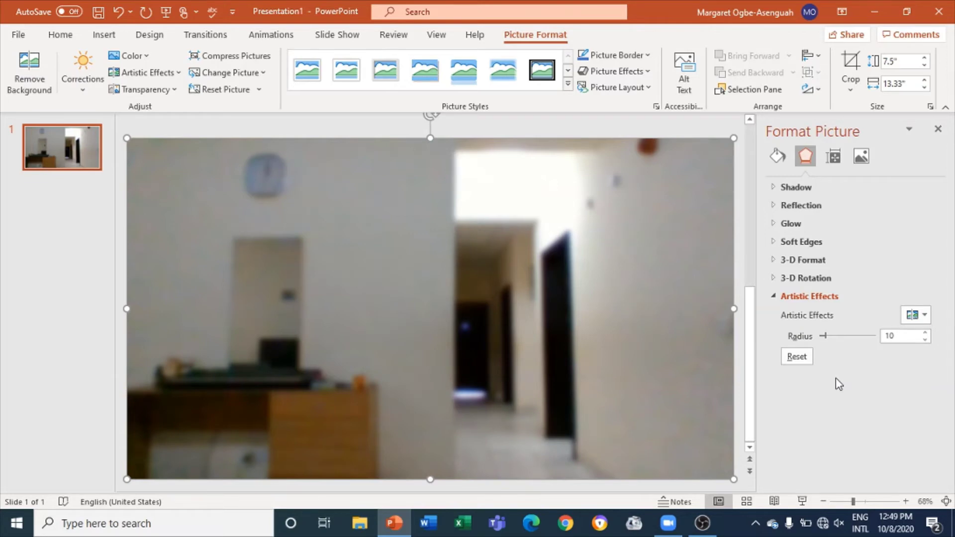
Save the slide to the Desktop as a JPEG File Interchange Format image named 'Blured Picture'
left_click(938, 131)
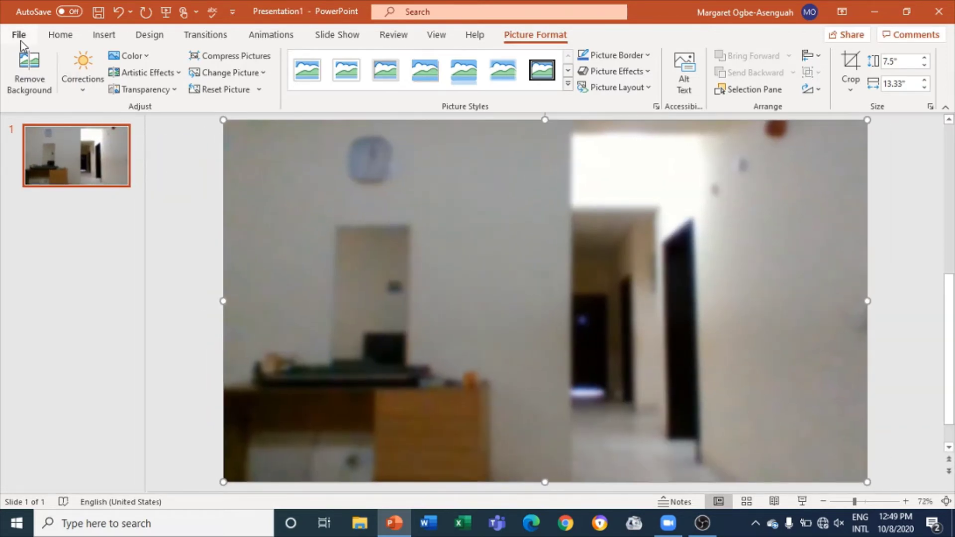
left_click(20, 39)
left_click(35, 224)
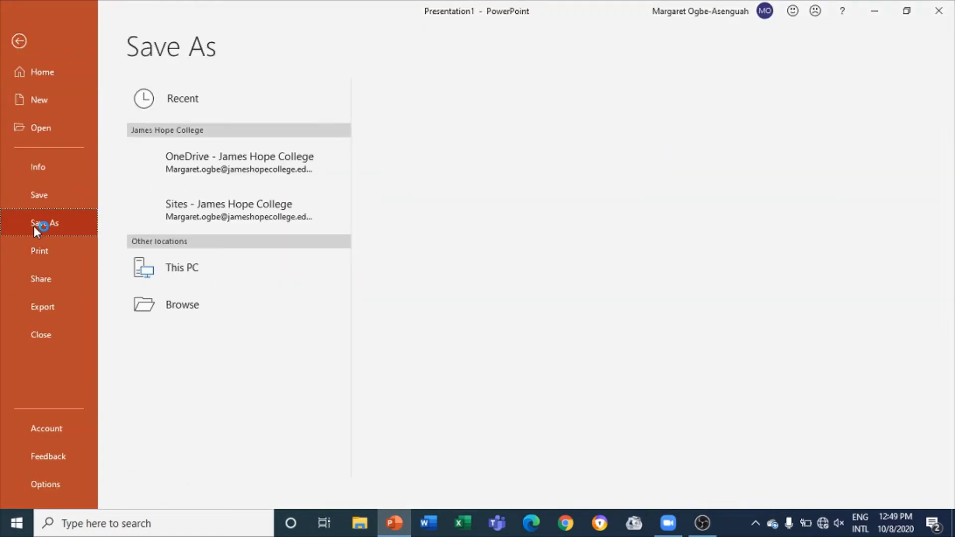
left_click(184, 338)
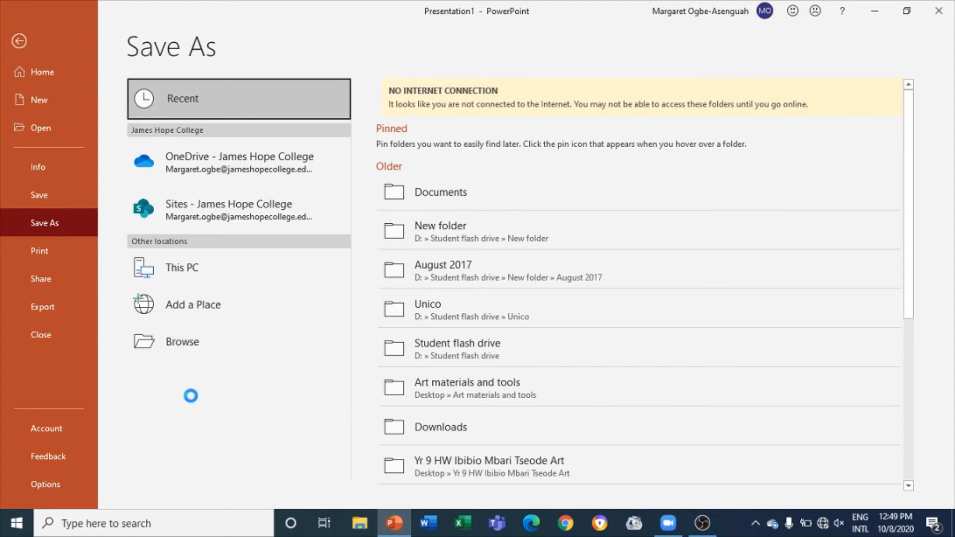
left_click(279, 265)
double_click(279, 265)
key("BackSpace")
type("Blured Picture")
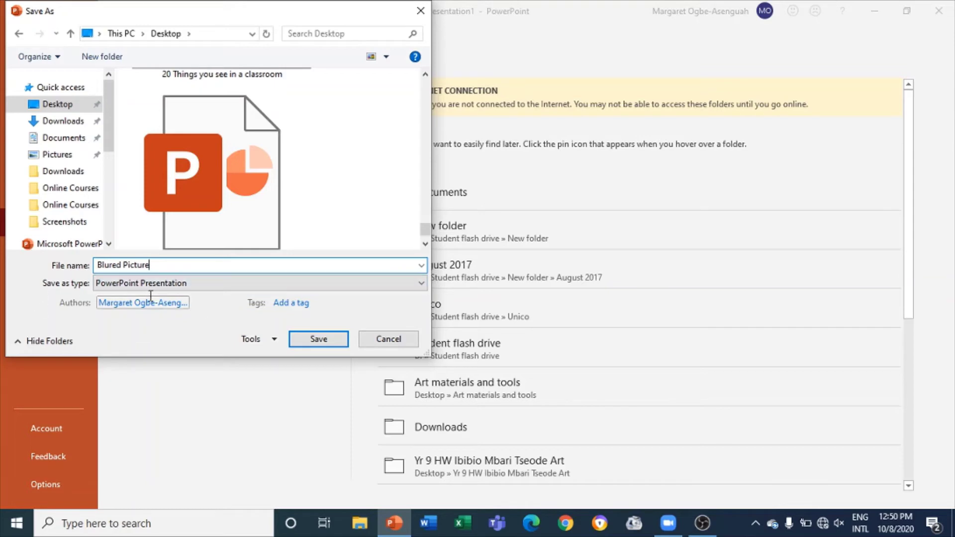
left_click(200, 288)
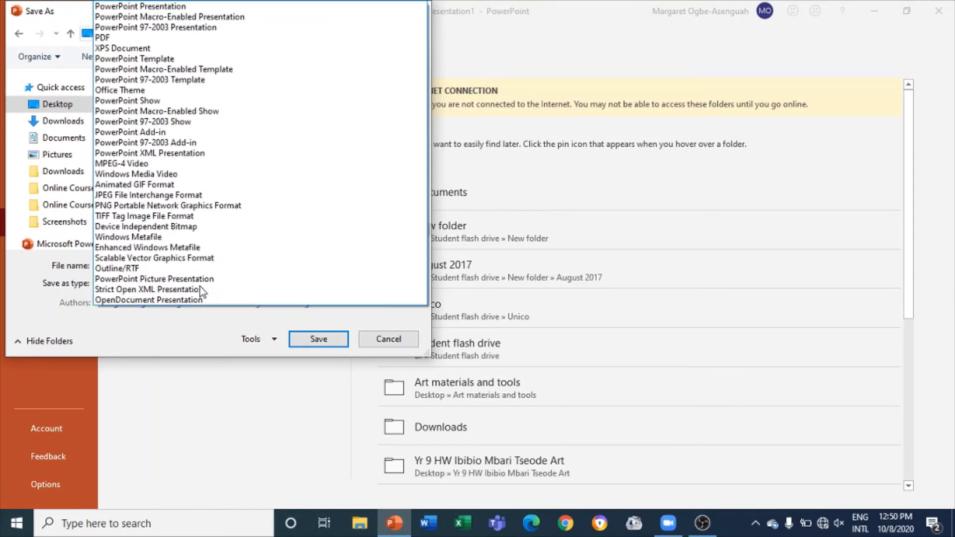
left_click(205, 196)
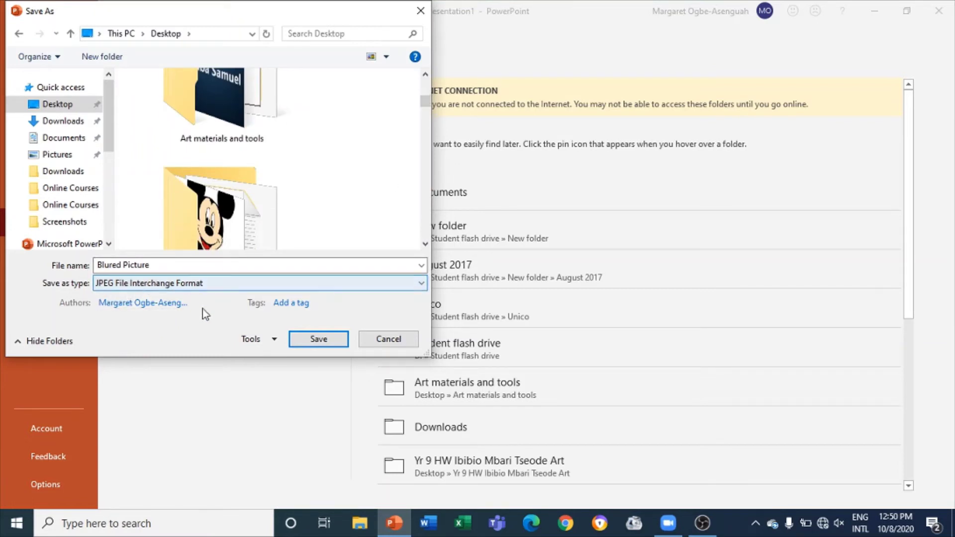
left_click(302, 340)
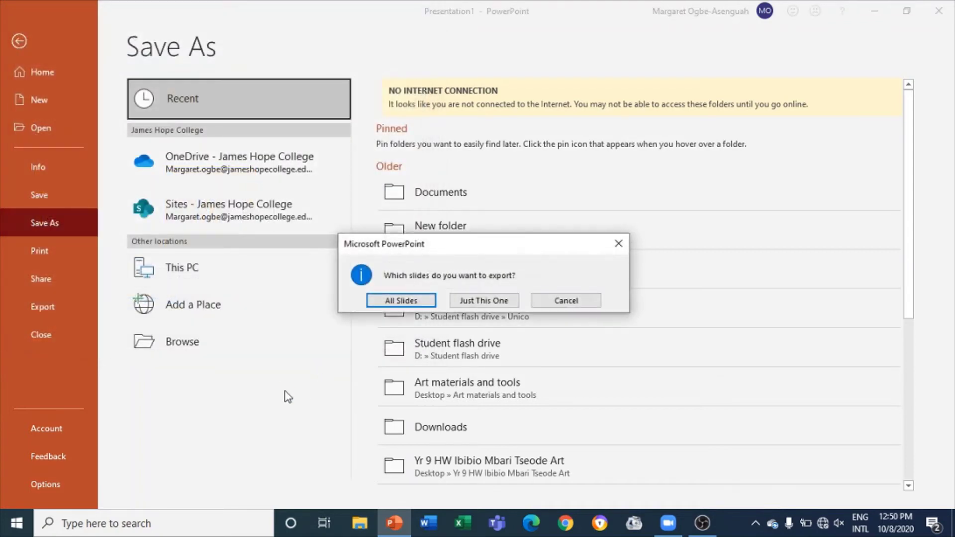
Export just the current slide, close PowerPoint without saving, and switch to Zoom
left_click(493, 303)
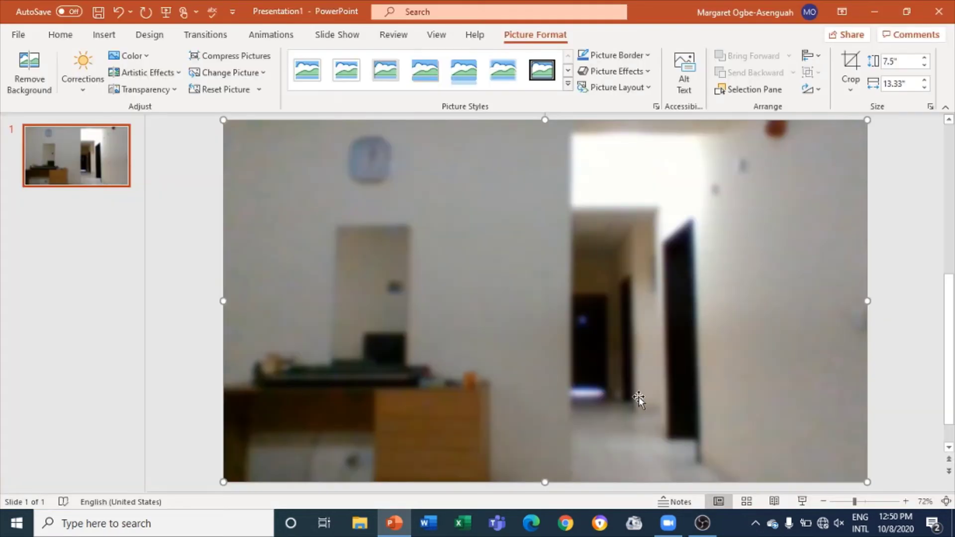
left_click(945, 6)
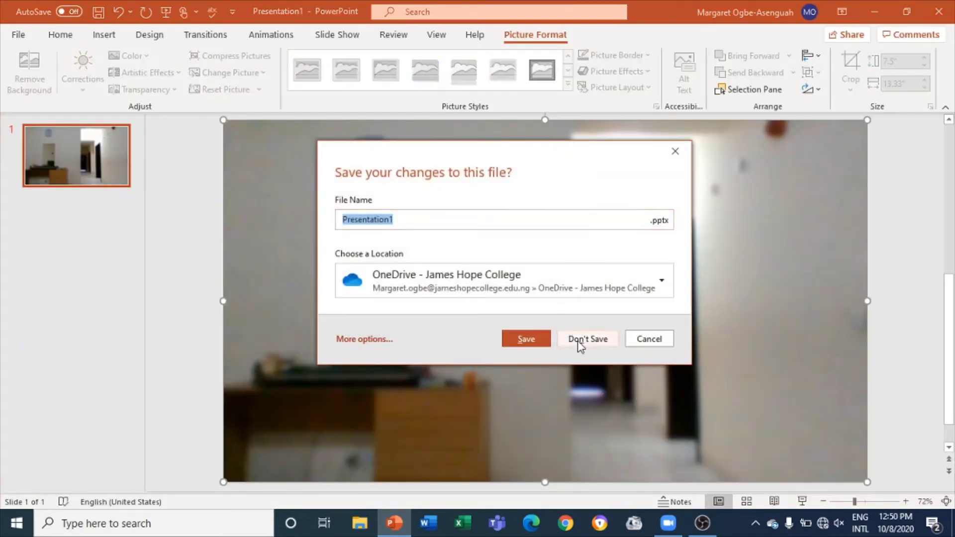
left_click(581, 343)
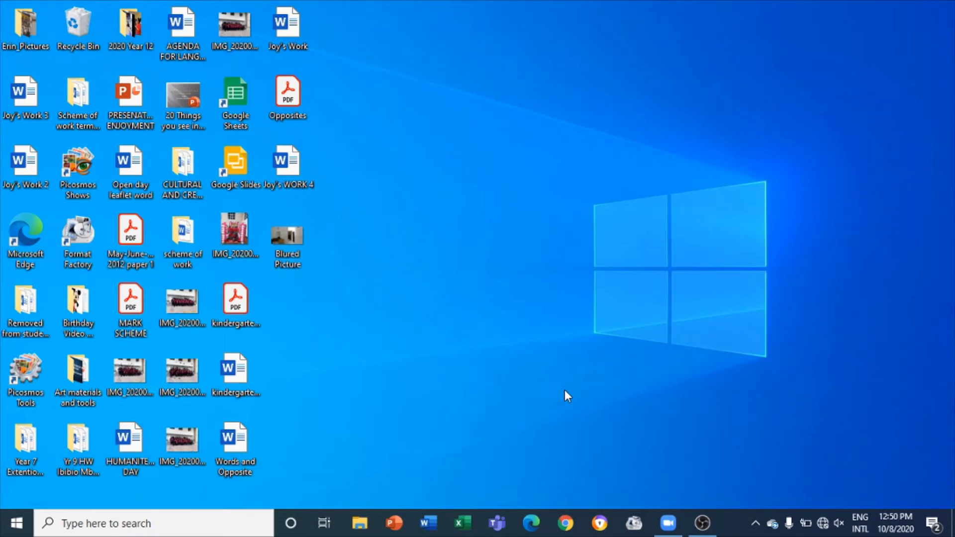
left_click(669, 524)
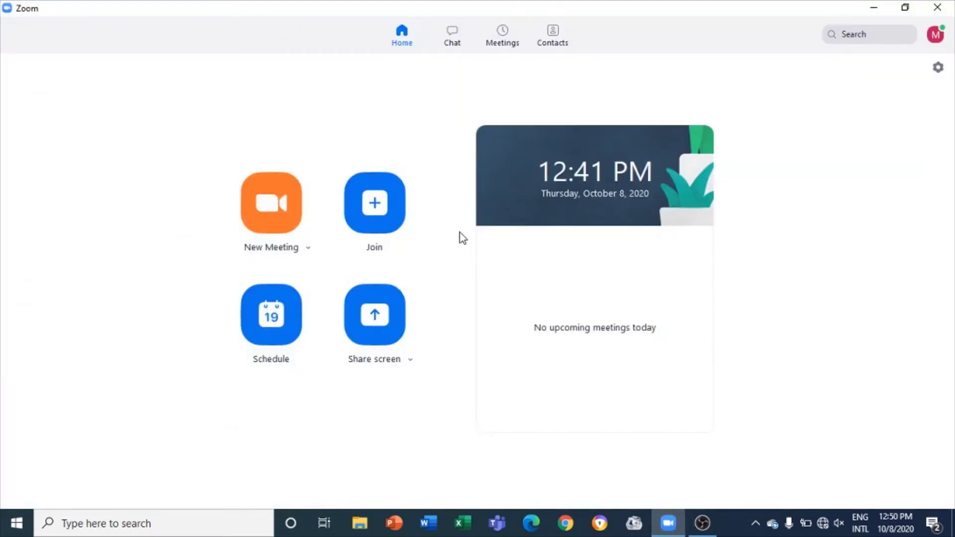
Start a new Zoom meeting and go to Choose Virtual Background from the video menu
left_click(269, 211)
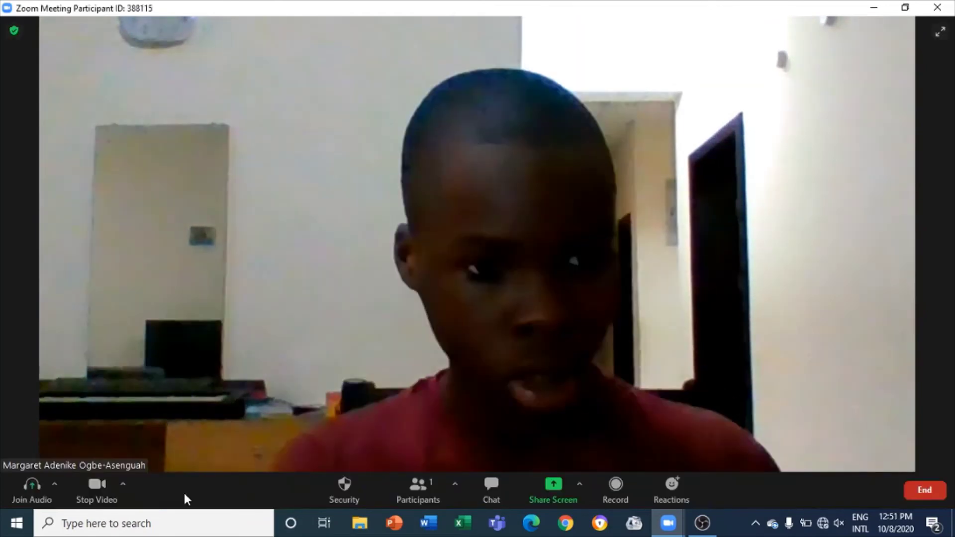
left_click(124, 484)
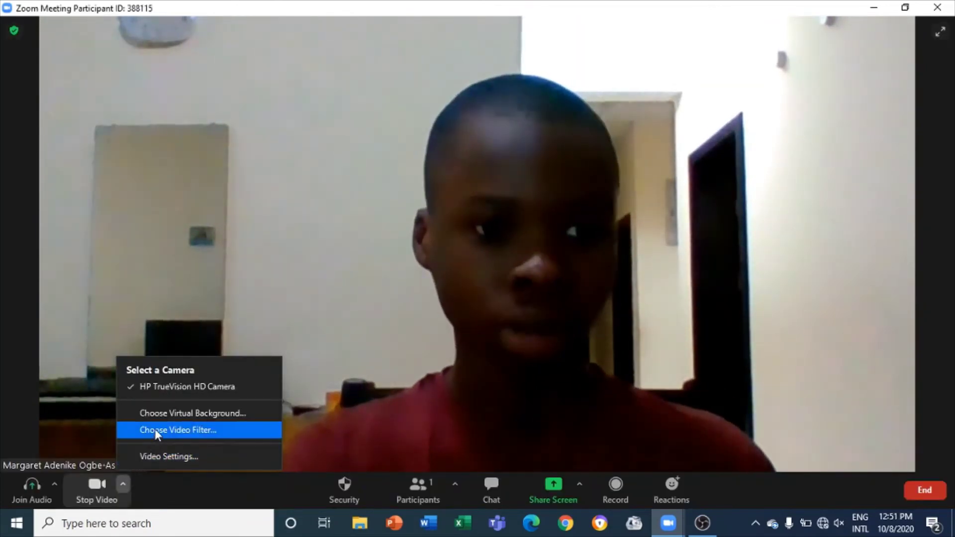
left_click(177, 414)
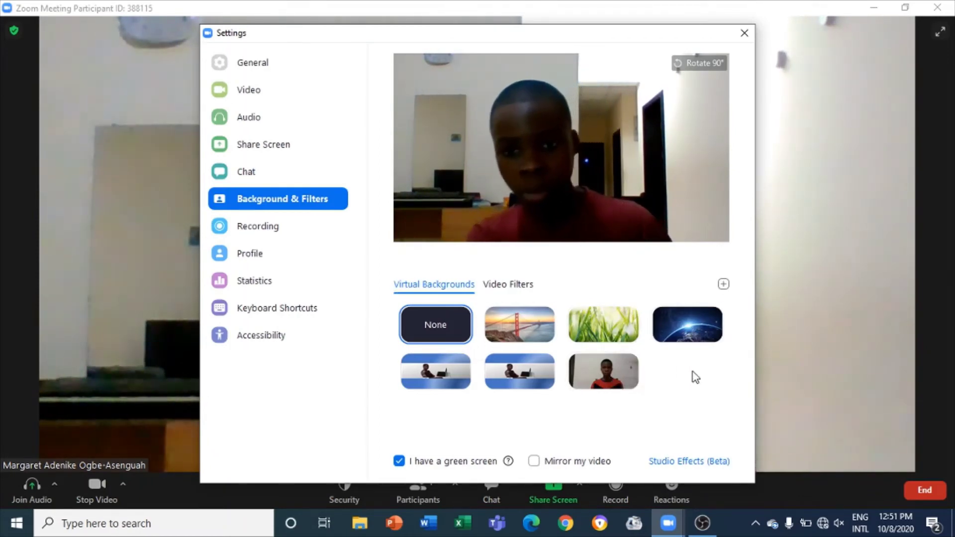
Add the Desktop file 'Blured Picture' to Zoom's backgrounds so the blurred room appears behind the presenter
left_click(724, 284)
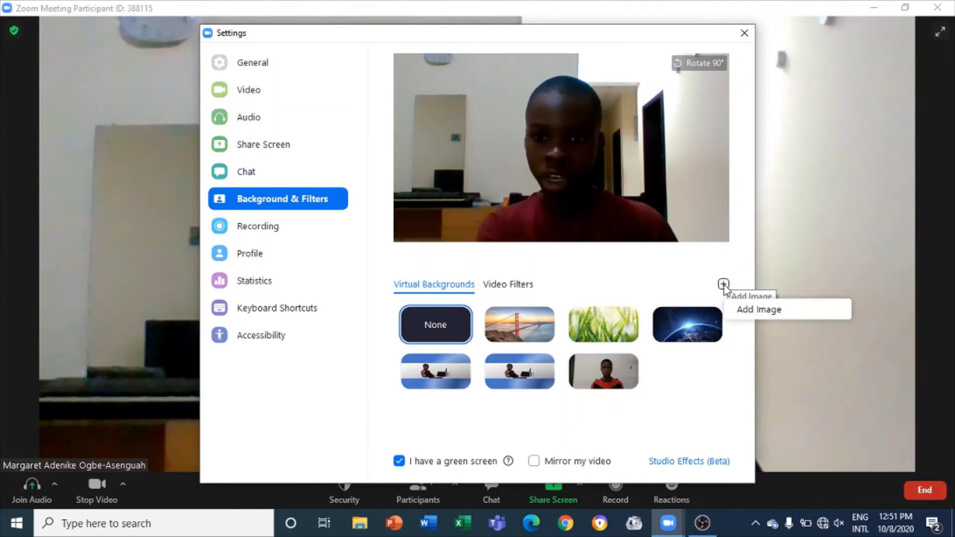
left_click(729, 311)
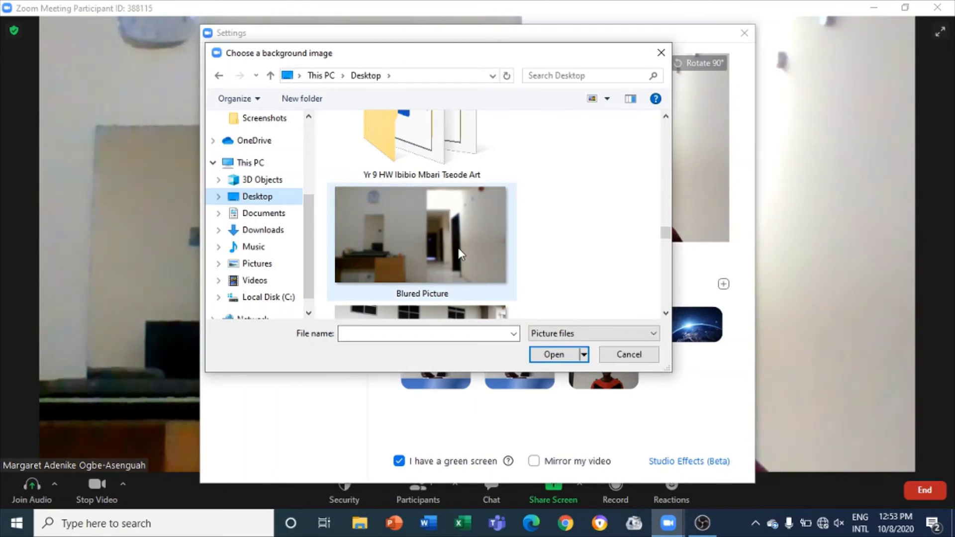
left_click(500, 208)
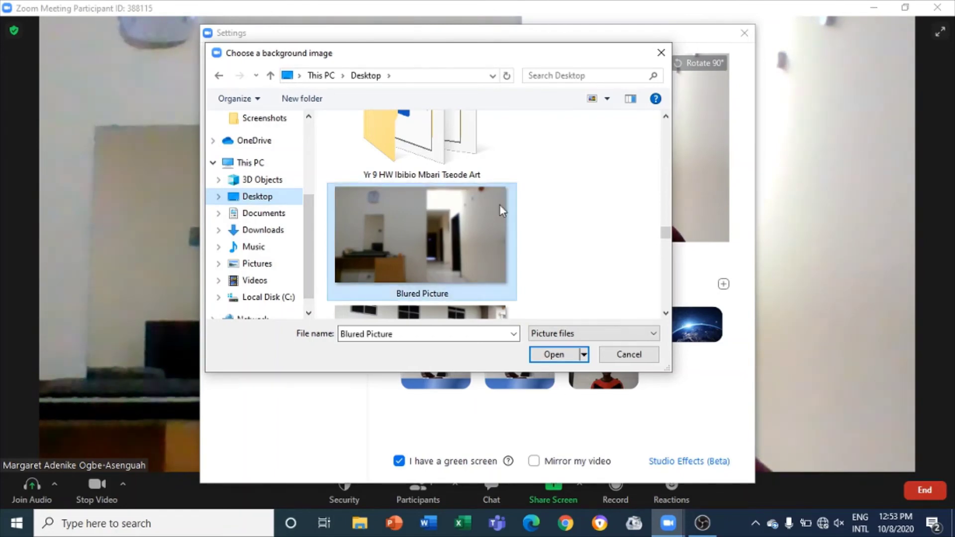
left_click(565, 354)
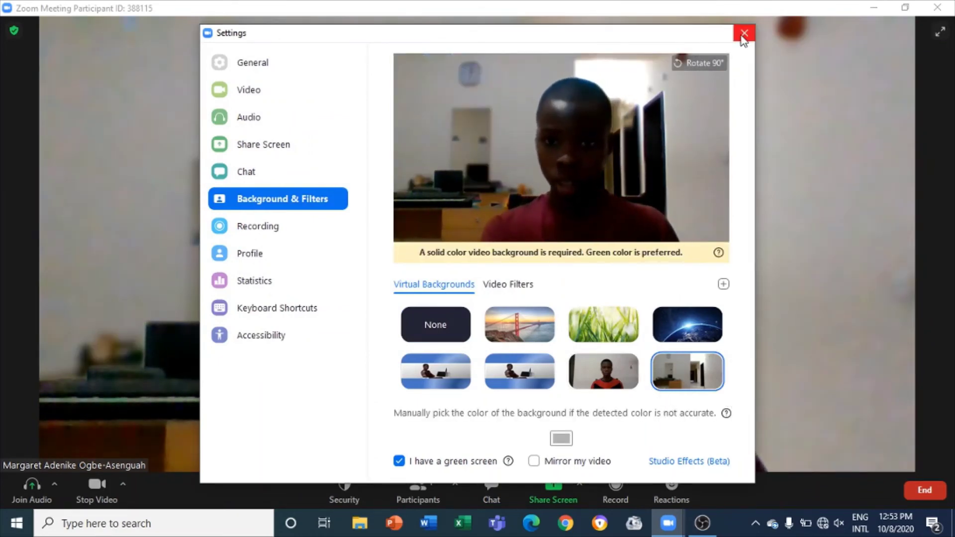
Apply the first-place medal sticker video filter and close Zoom's Settings window
left_click(528, 289)
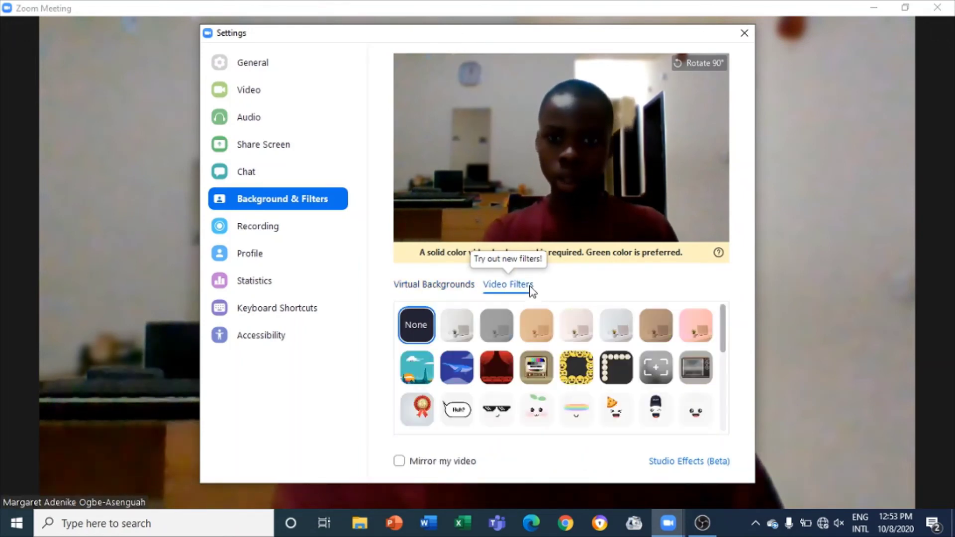
left_click(426, 418)
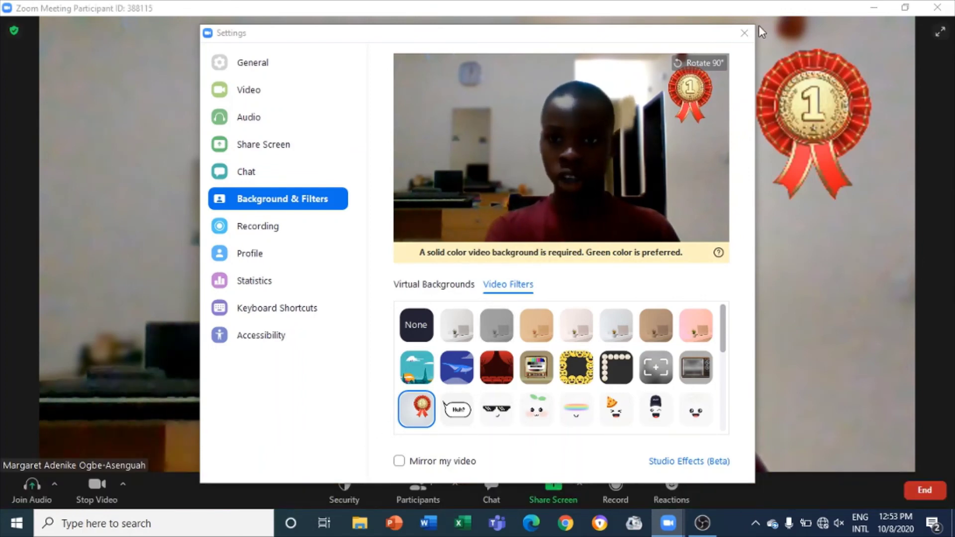
left_click(746, 34)
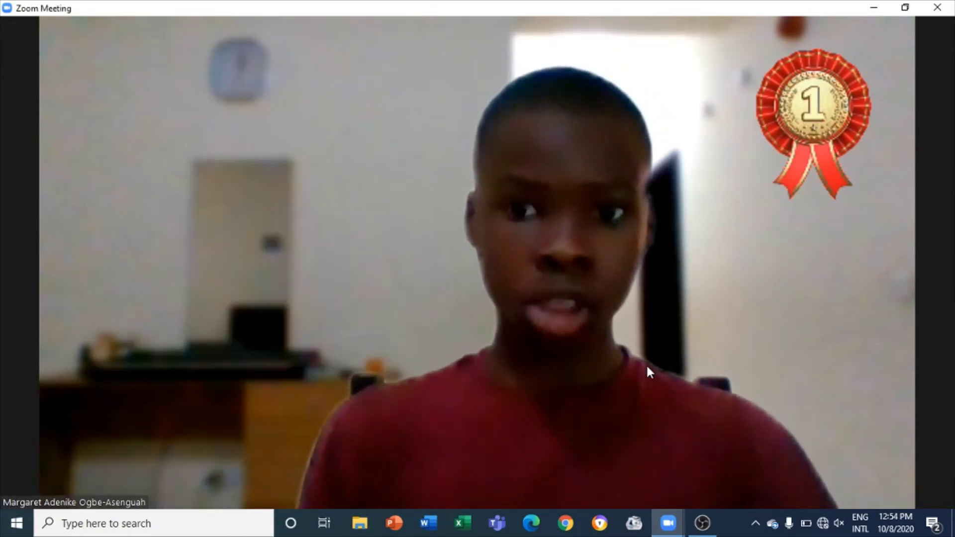